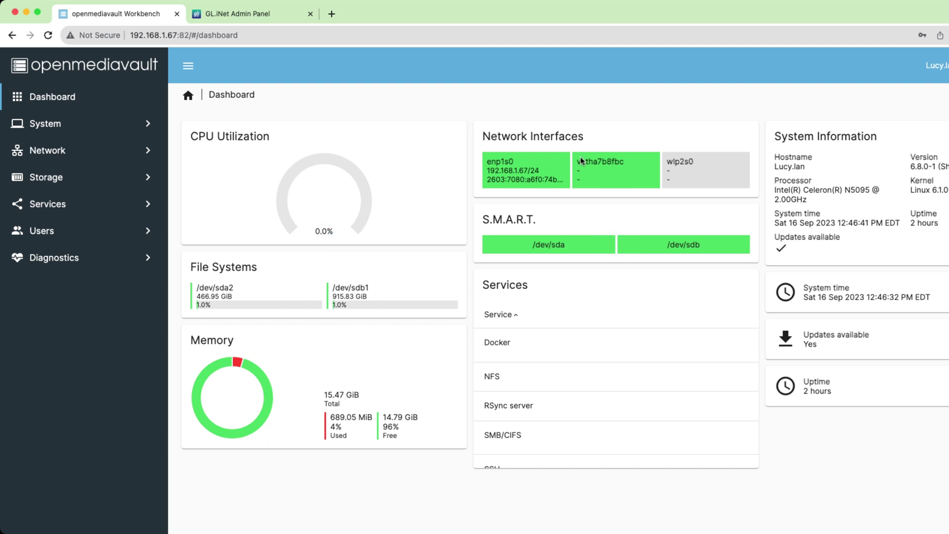
Step: Point out the Docker entry in the dashboard's Services card
mouse_move(572, 247)
left_click(557, 340)
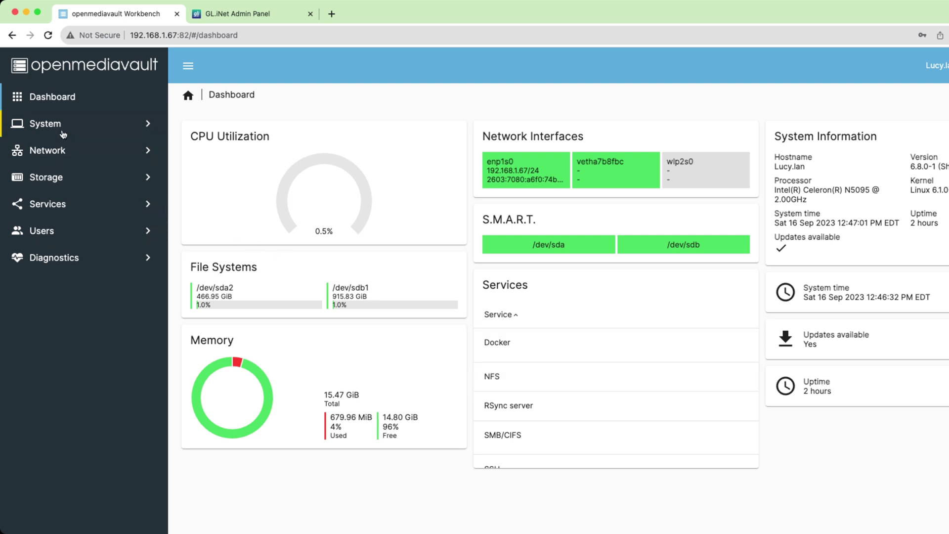
Step: Review the installed disks, mounted file systems and the Compose, Fast and Long shared folders
left_click(58, 179)
left_click(95, 212)
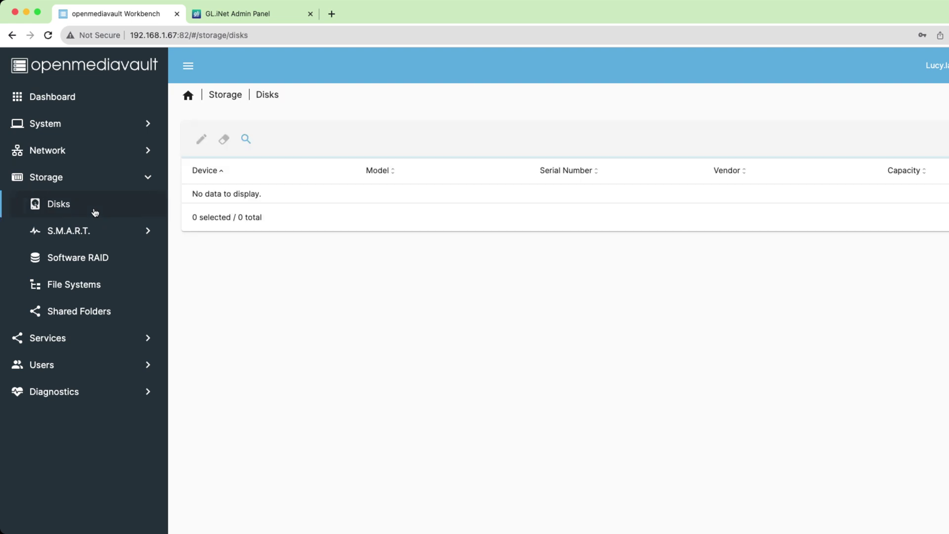
left_click(99, 284)
left_click(92, 312)
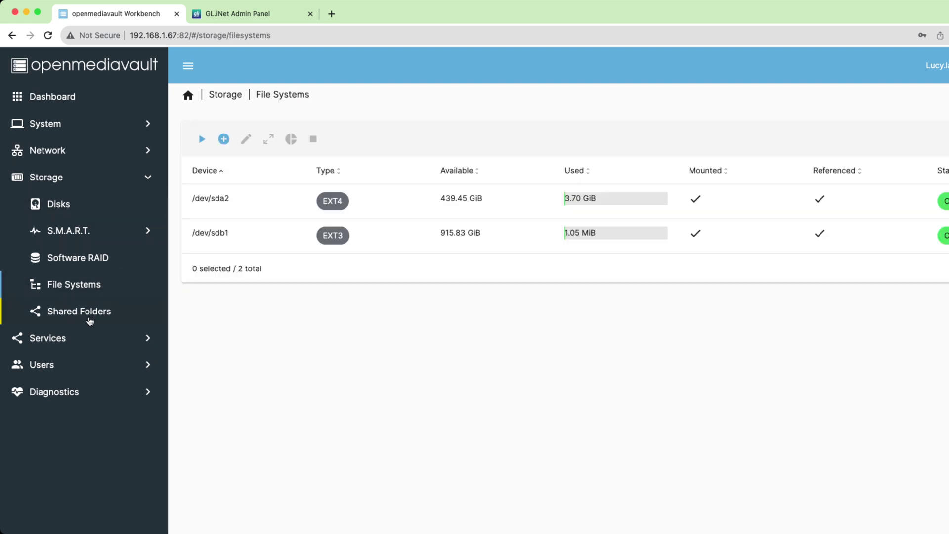
left_click(91, 290)
left_click(97, 316)
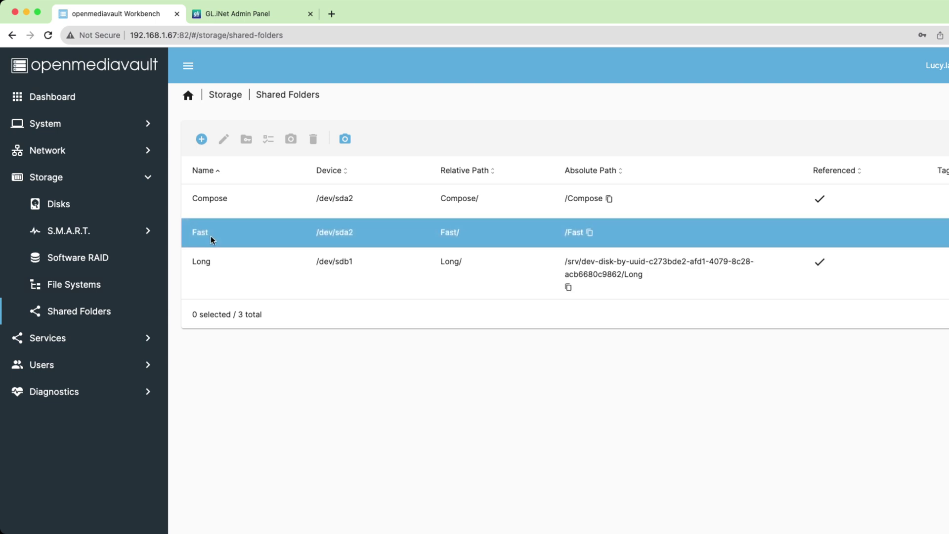
Step: Look over the Services section's Compose tools and the SMB/CIFS page
left_click(84, 338)
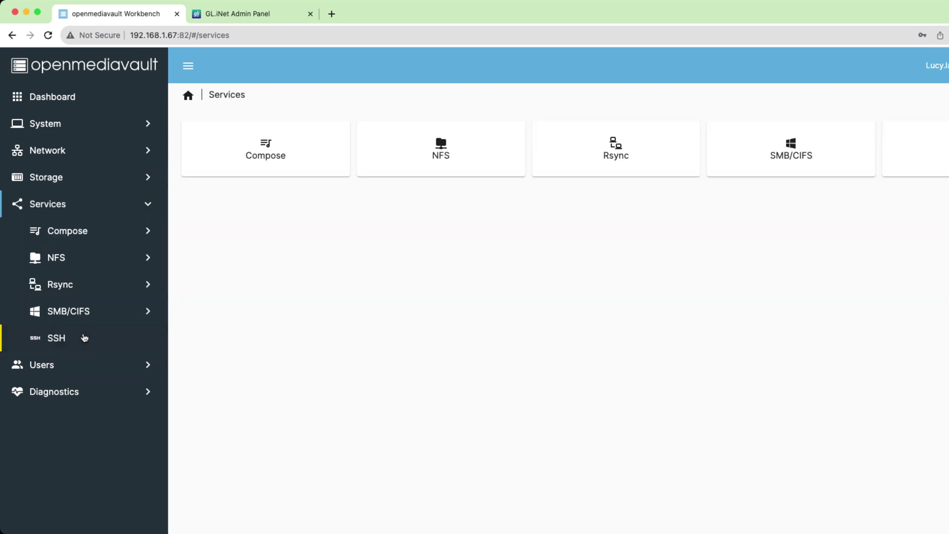
left_click(99, 231)
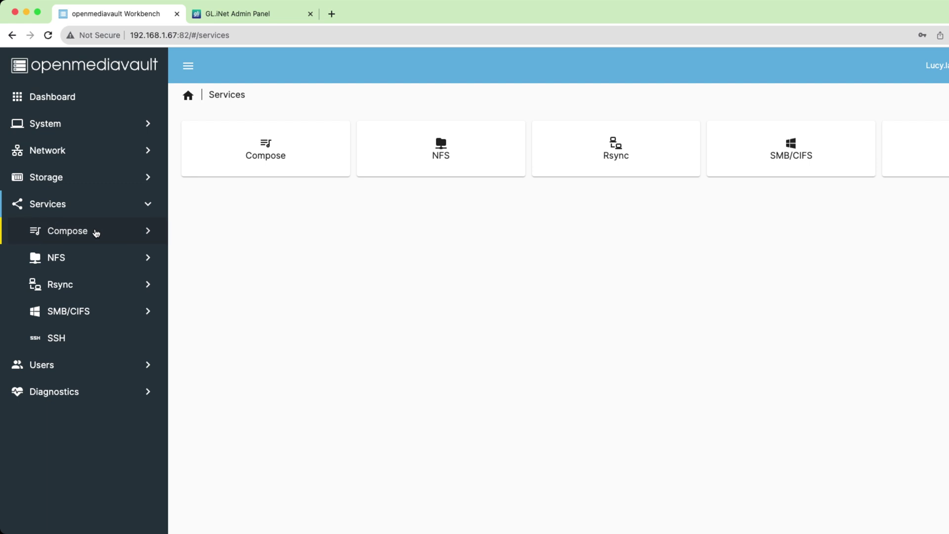
left_click(84, 231)
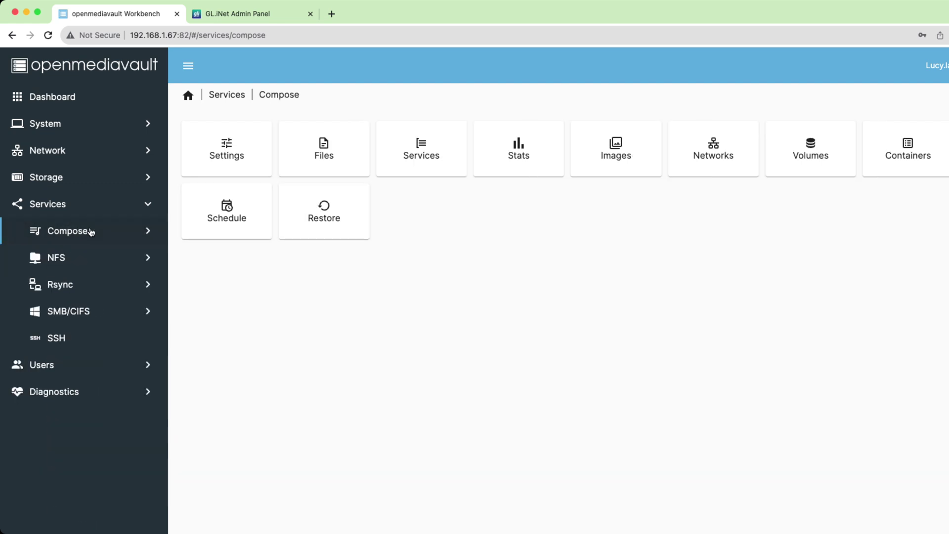
left_click(94, 312)
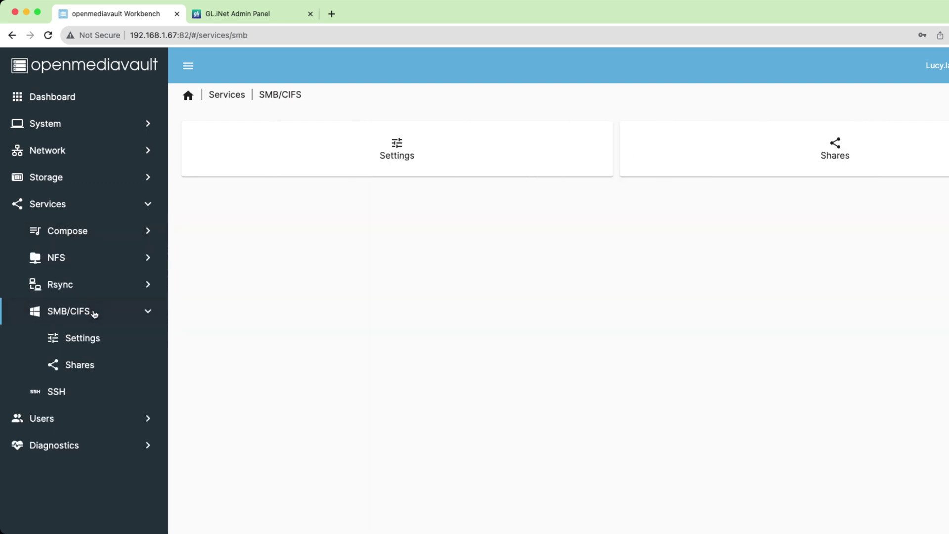
left_click(94, 312)
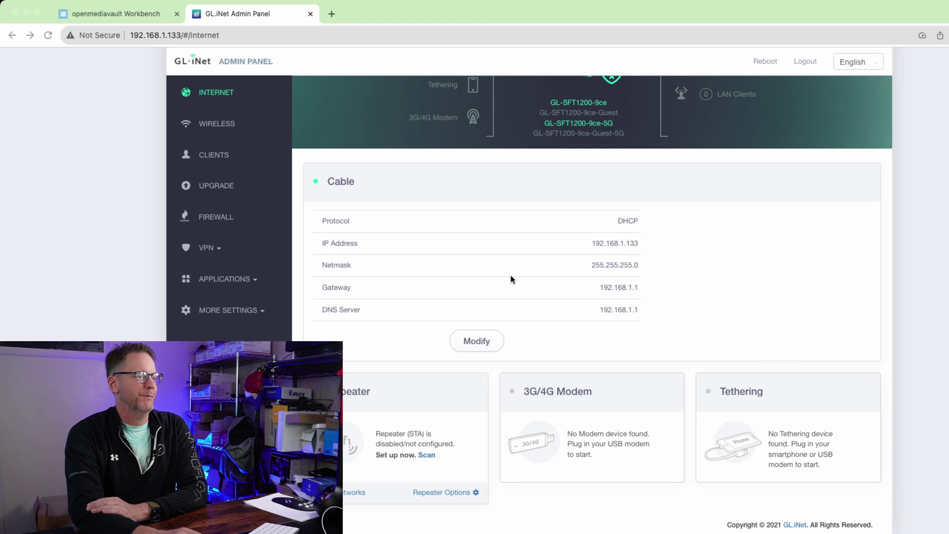
Step: Scroll through the router's Internet overview settings
left_click(138, 221)
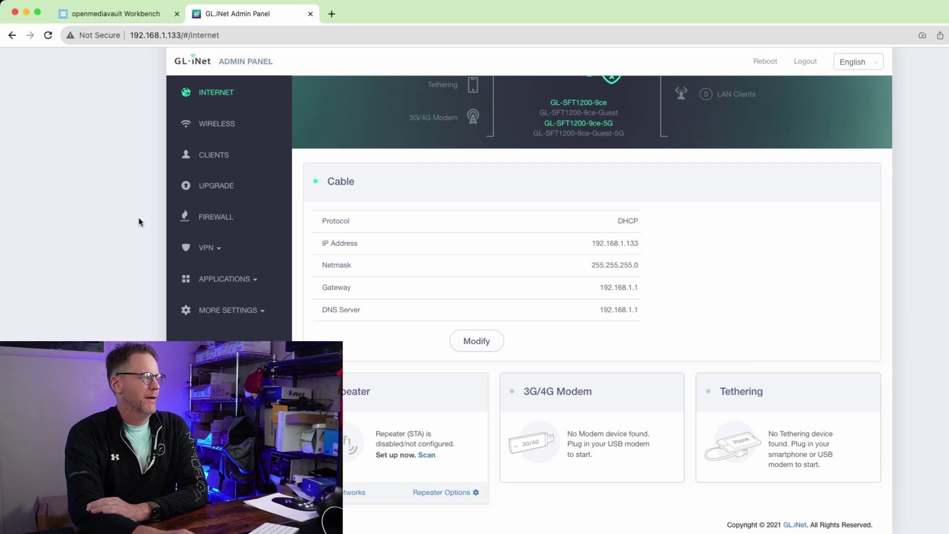
scroll(434, 295, "up", 2)
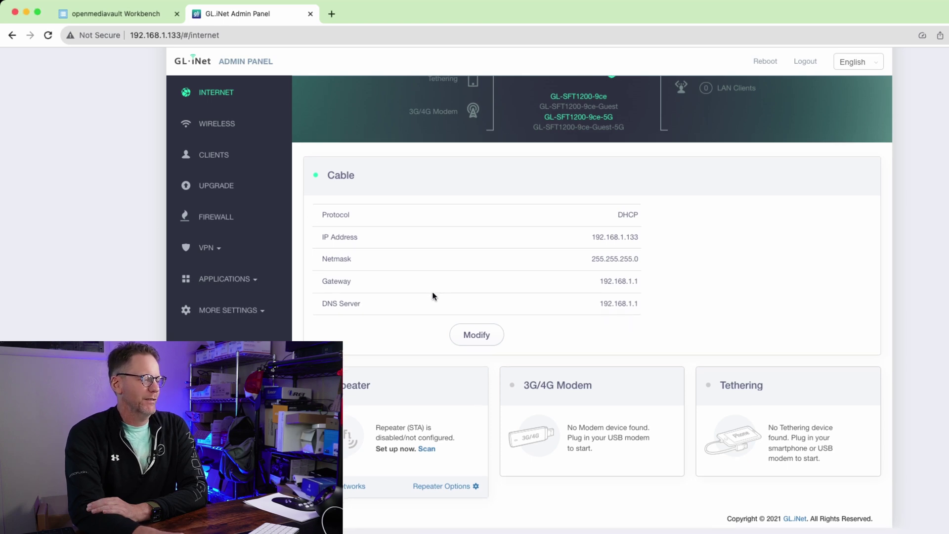
scroll(434, 296, "up", 2)
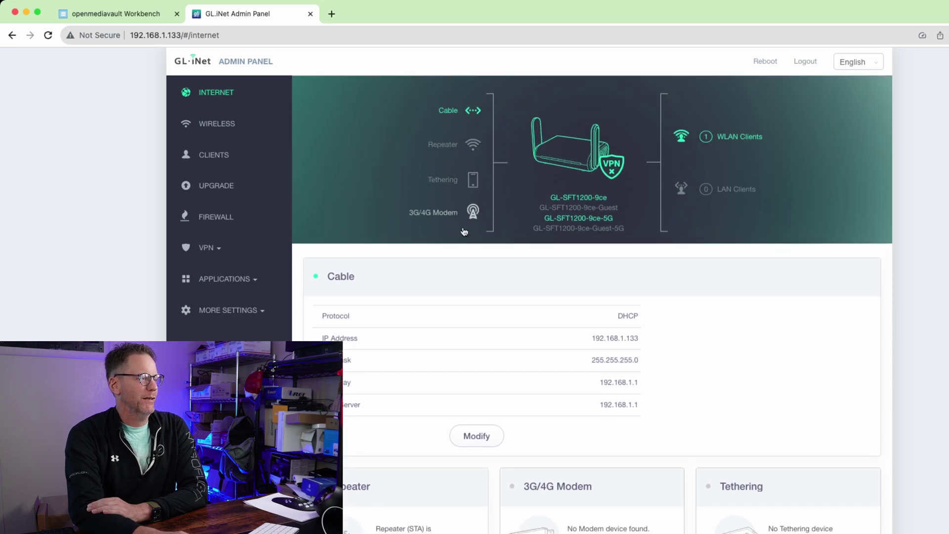
scroll(465, 237, "down", 3)
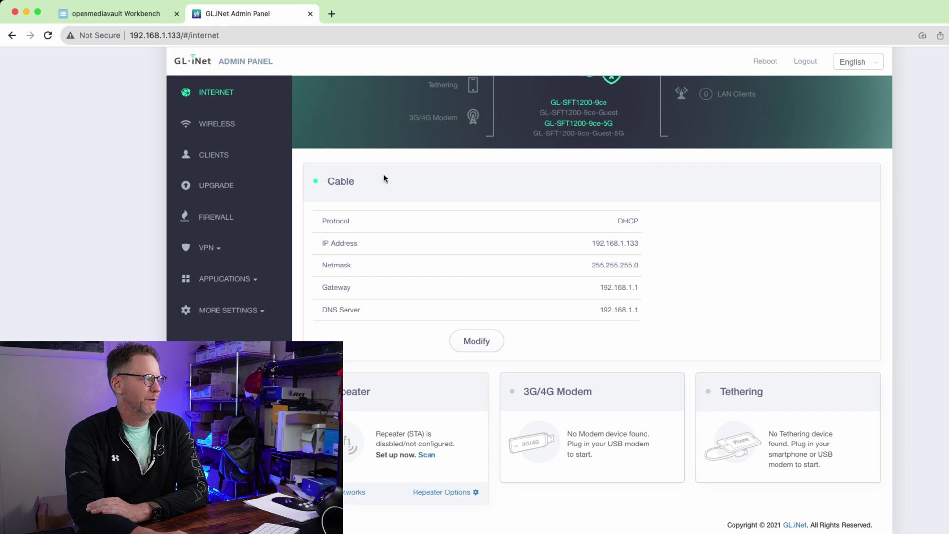
Step: Check the 2.4G and 5G Wi-Fi settings, then bring up the firmware 3.216 Upgrade page
left_click(216, 123)
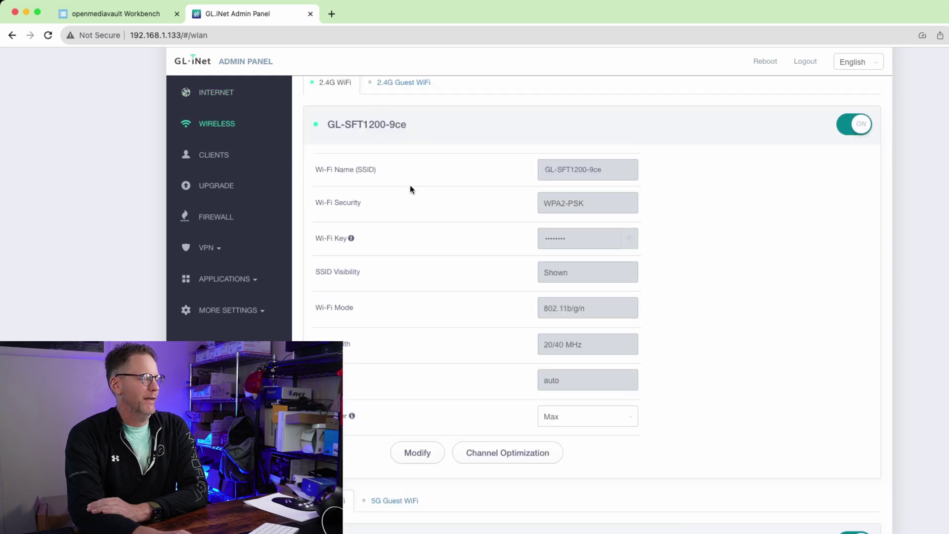
scroll(410, 188, "down", 7)
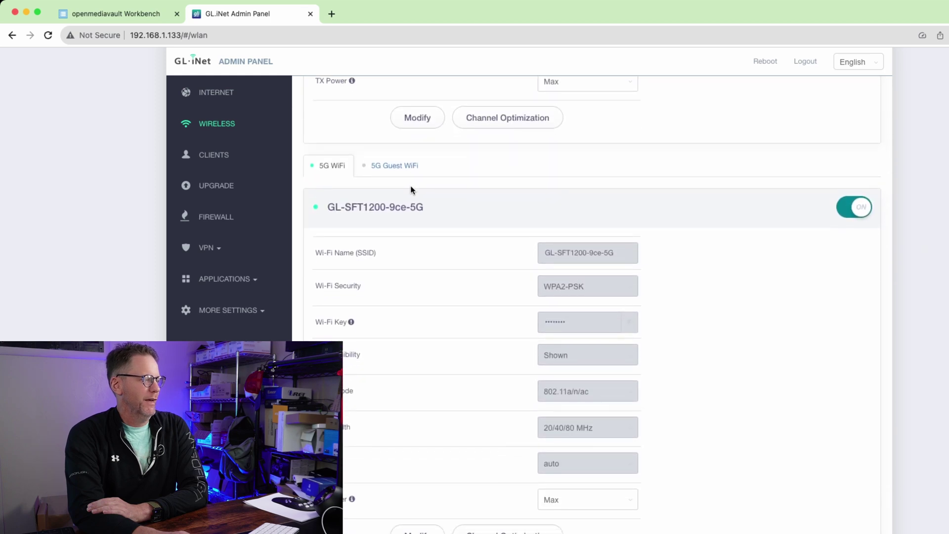
left_click(219, 185)
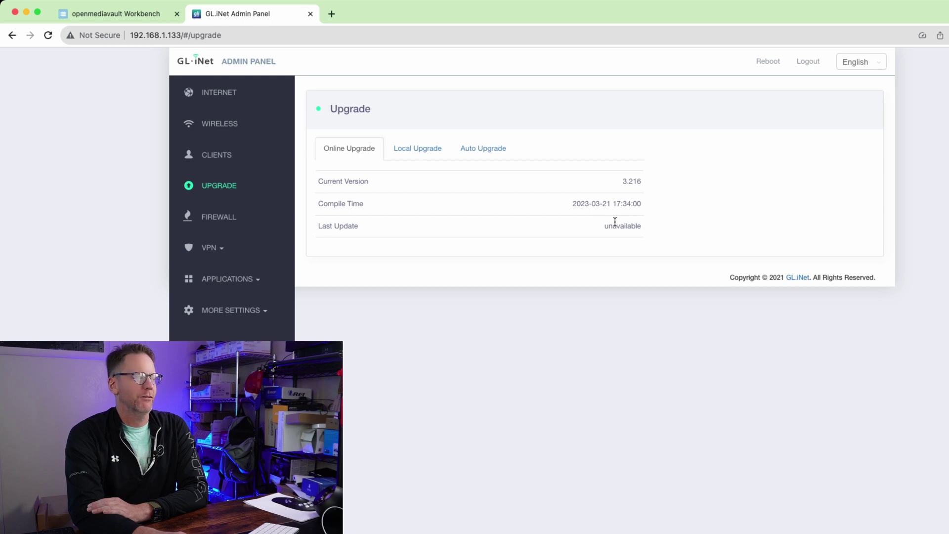
Step: View the firewall port forwarding rules and the WireGuard client and server pages
left_click(236, 222)
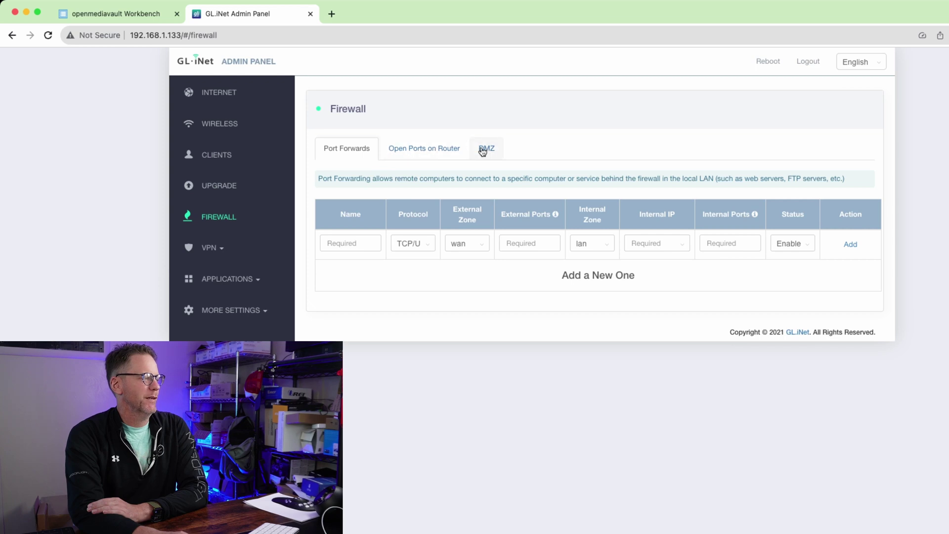
left_click(210, 252)
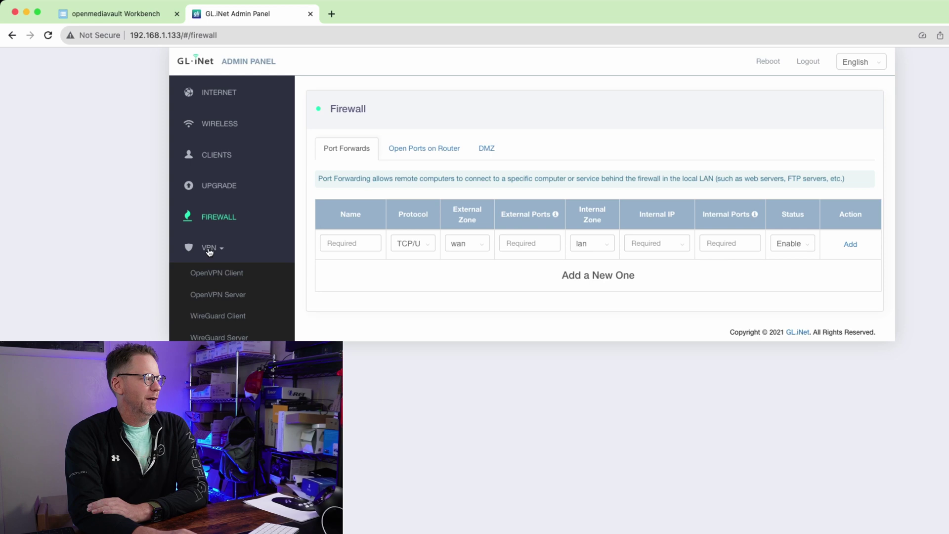
left_click(242, 318)
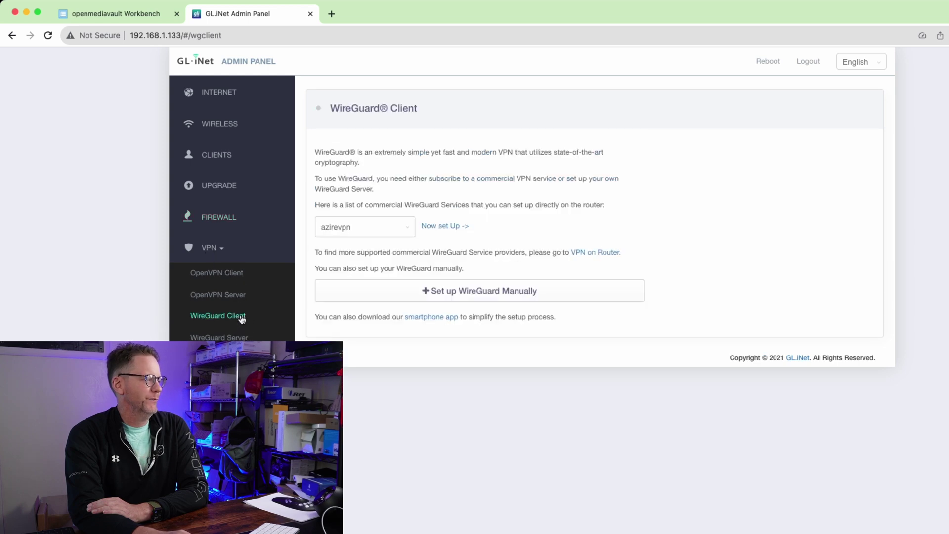
left_click(241, 337)
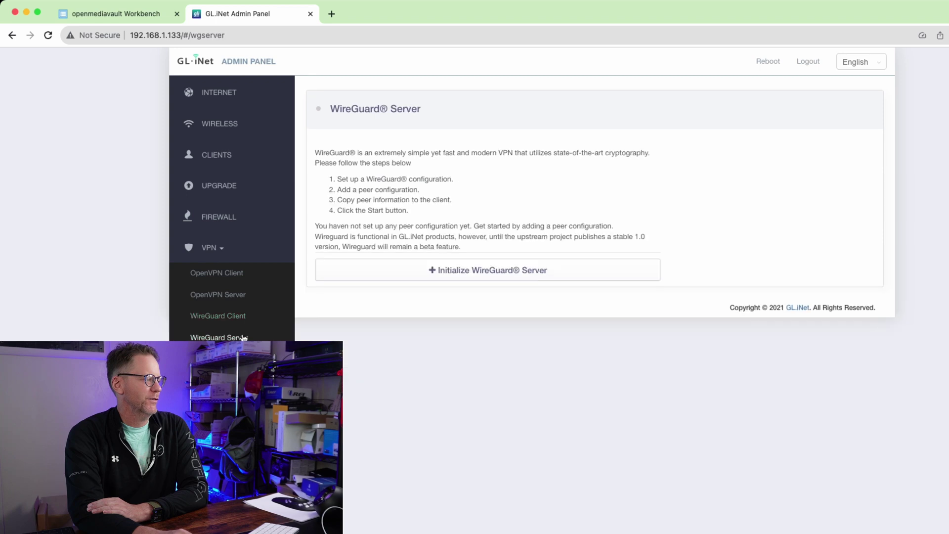
Step: Check the Tor exit node country choices, leaving it on Random
left_click(225, 359)
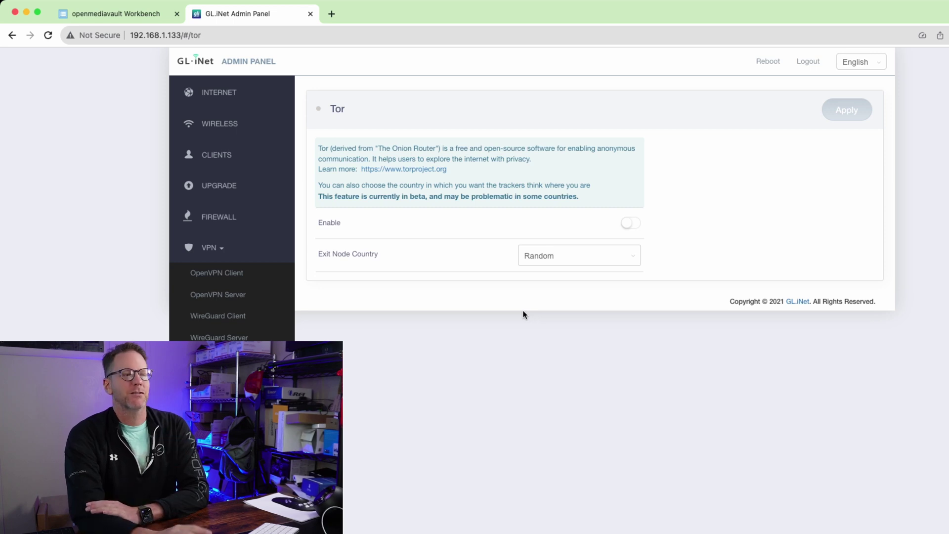
left_click(634, 262)
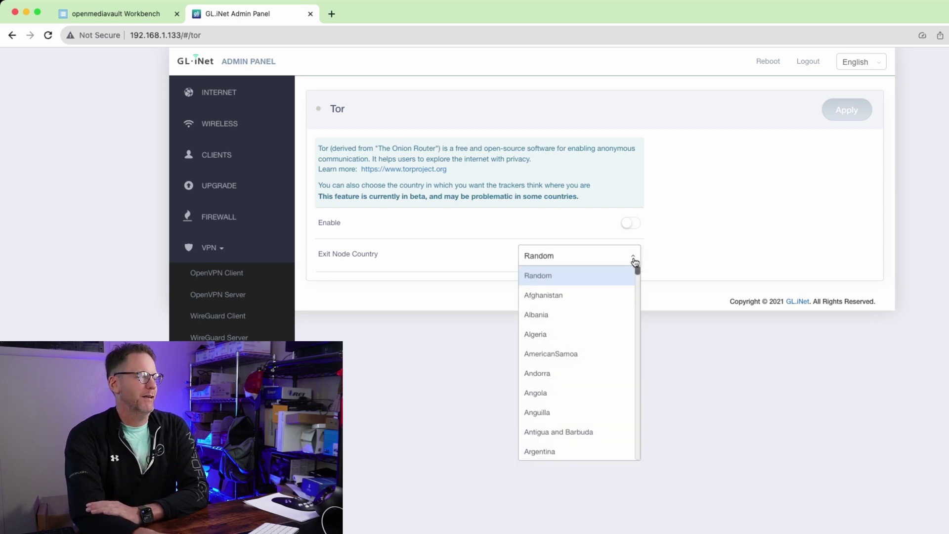
left_click(633, 260)
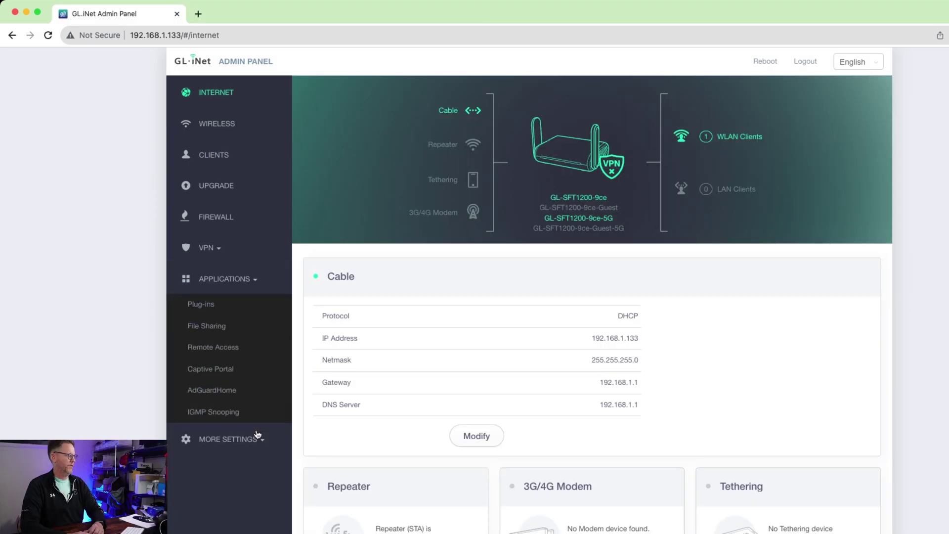
Step: Browse the installed plug-ins and the file sharing settings
left_click(236, 313)
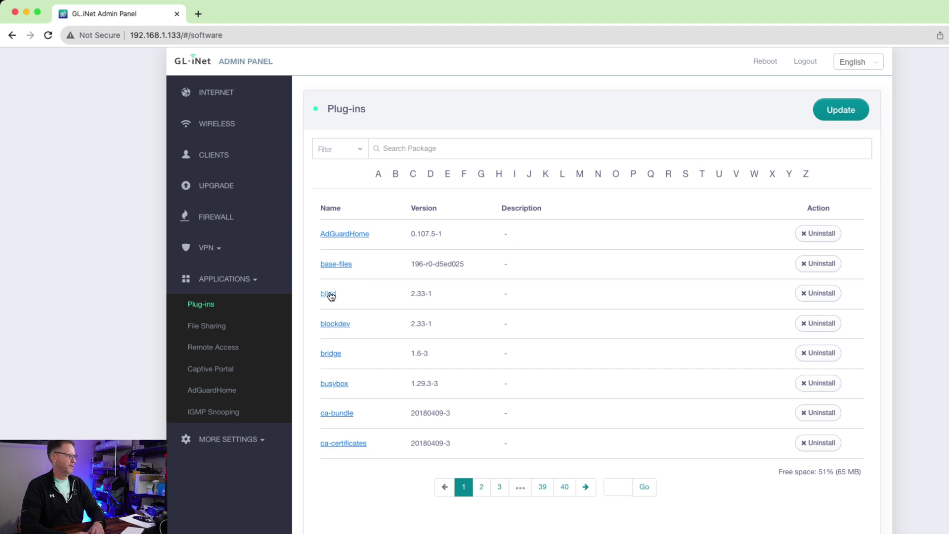
left_click(223, 330)
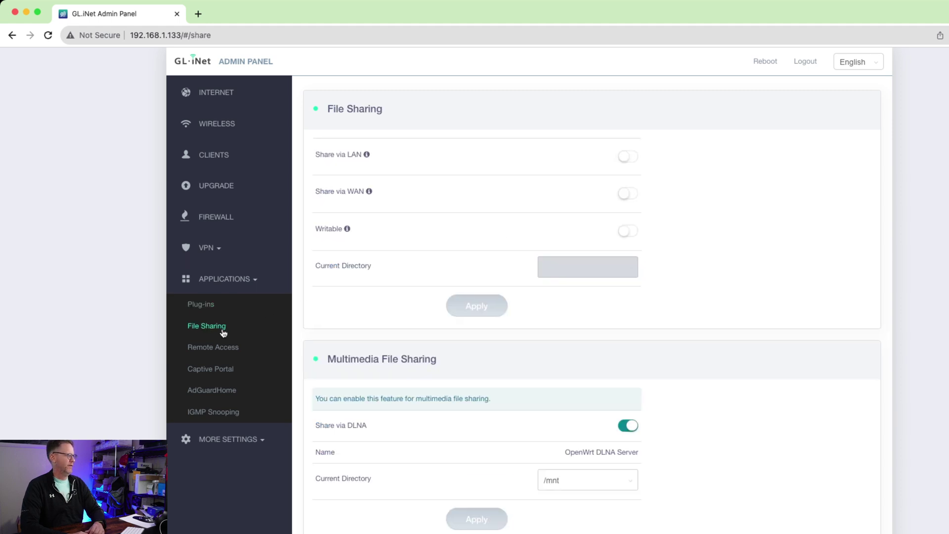
scroll(622, 188, "down", 1)
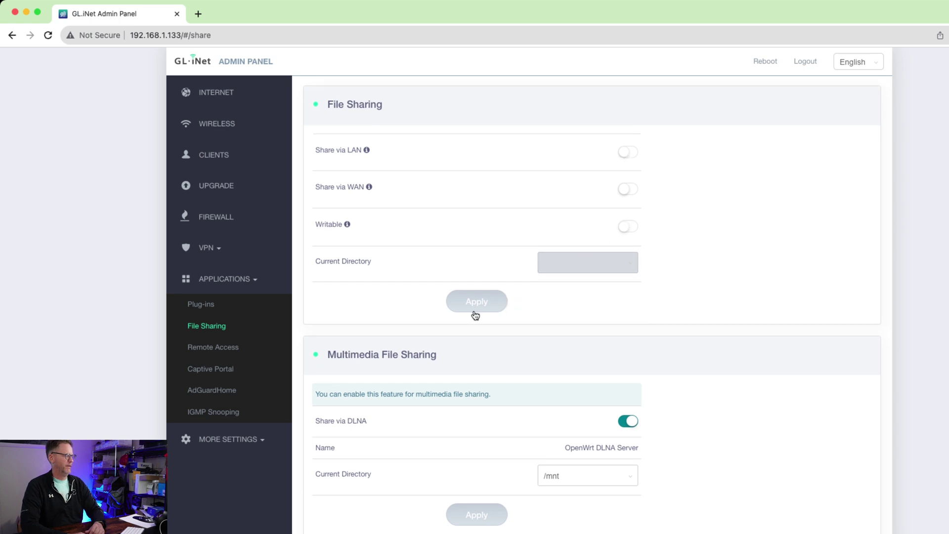
scroll(472, 314, "down", 3)
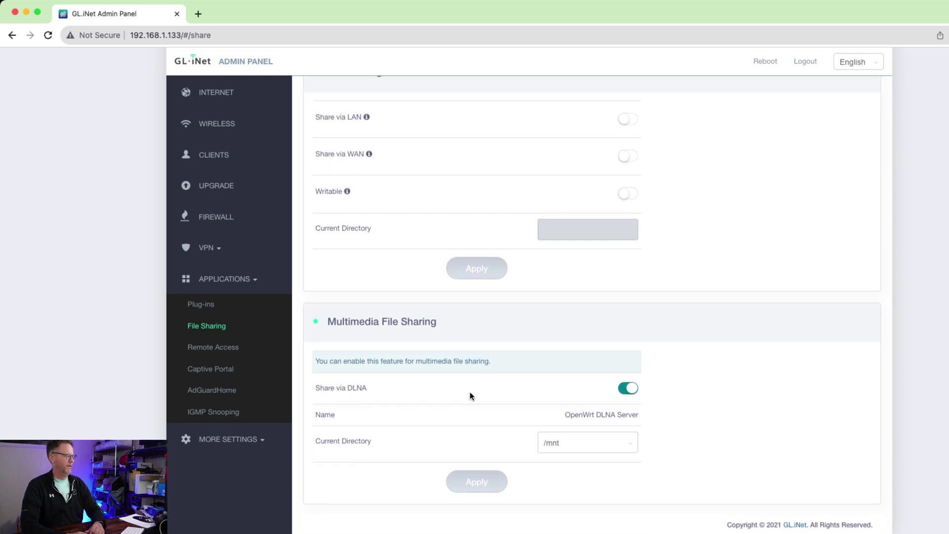
Step: Step through Remote Access, Captive Portal, AdGuardHome and IGMP Snooping pages
left_click(221, 349)
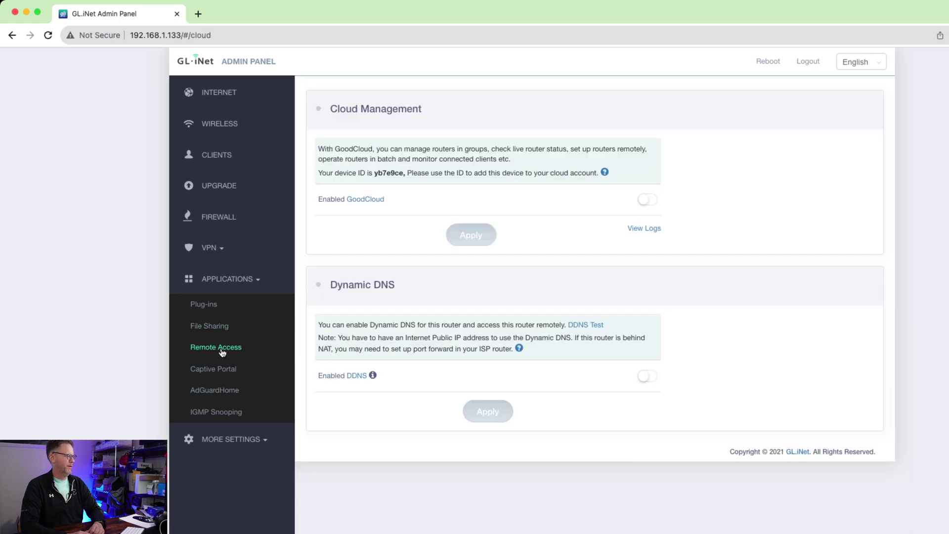
left_click(225, 375)
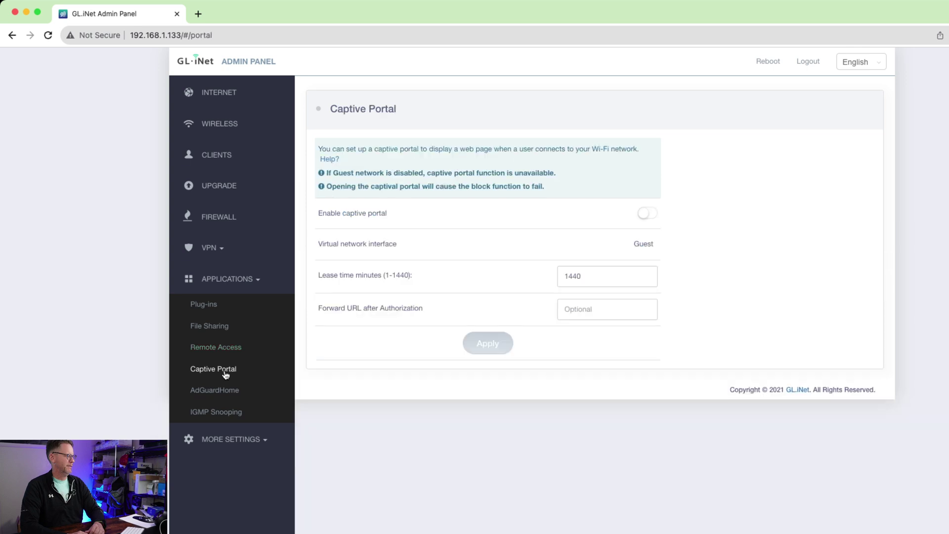
left_click(229, 393)
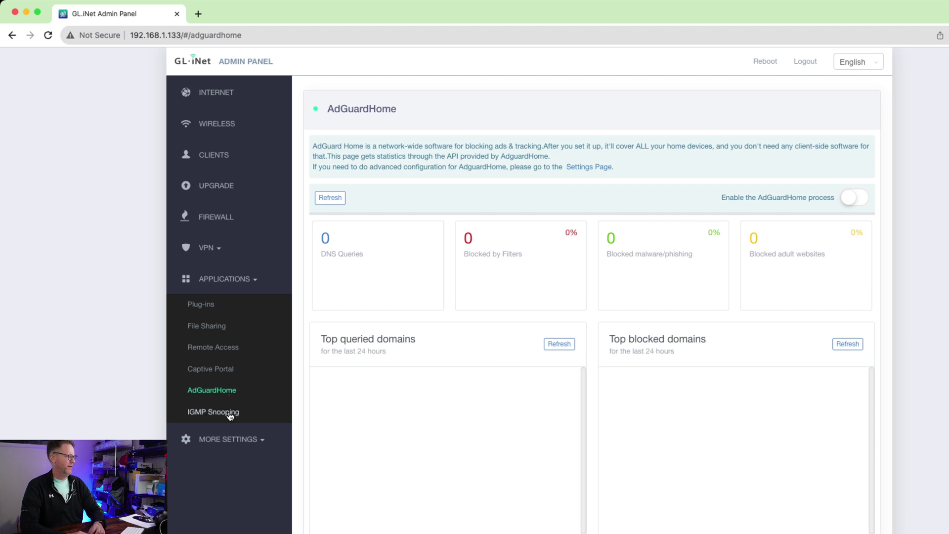
left_click(230, 413)
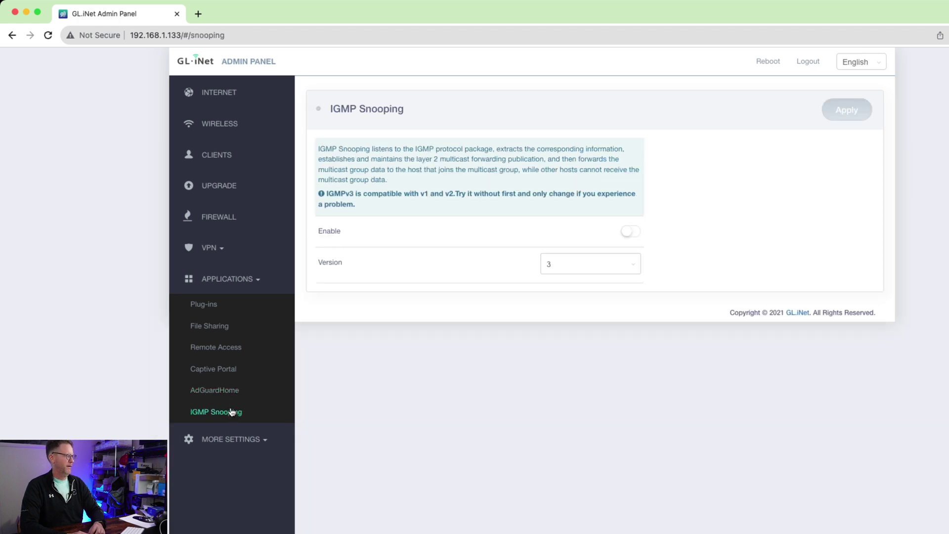
Step: Go to More Settings > Advanced to reach the link to 192.168.1.133/cgi-bin/luci
left_click(242, 443)
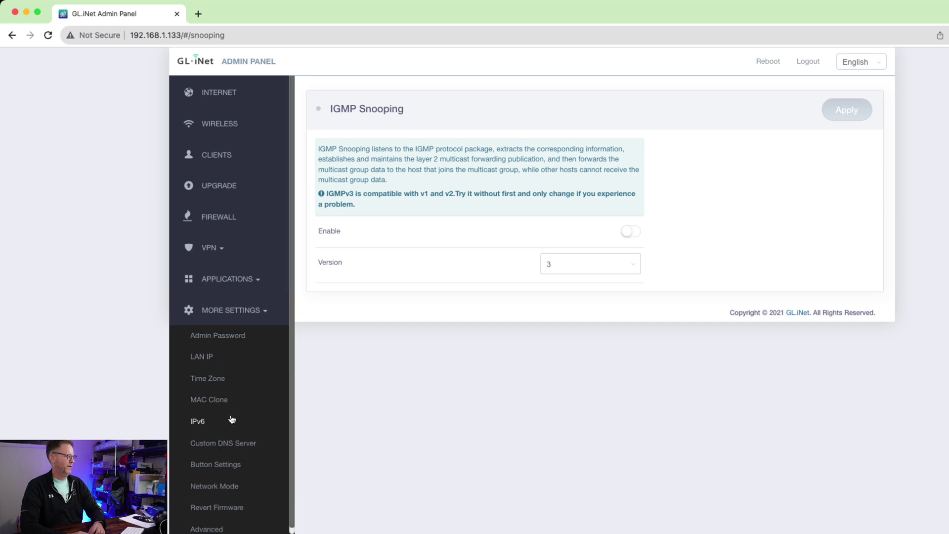
scroll(225, 530, "down", 1)
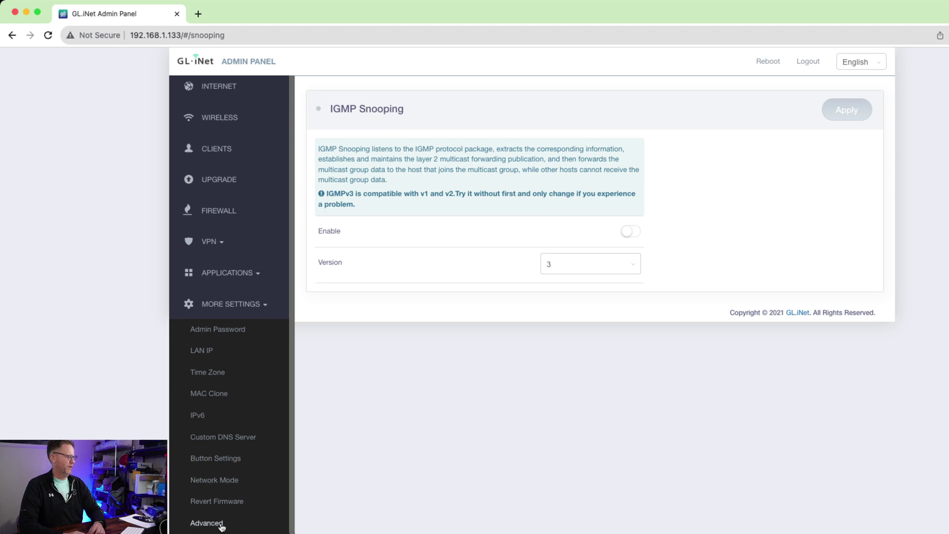
left_click(220, 526)
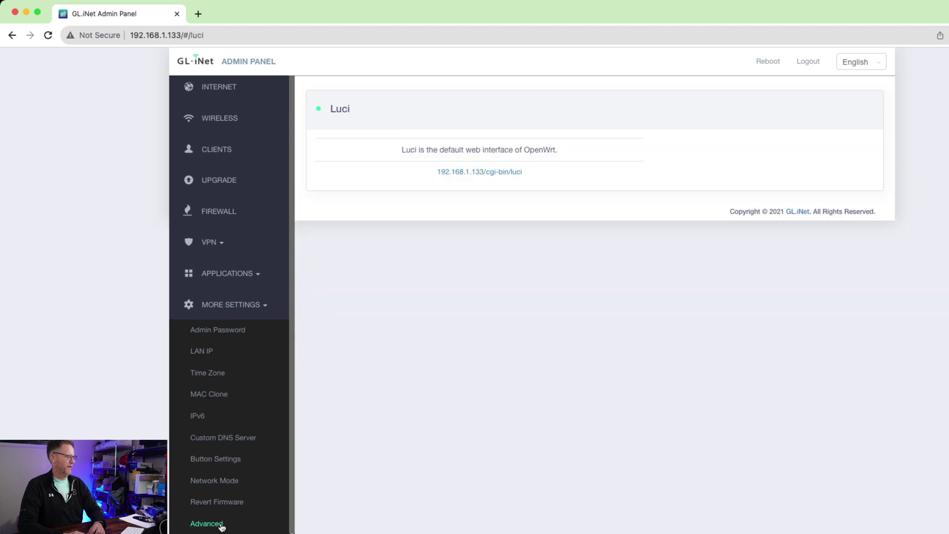
Step: Open LuCI at 192.168.1.133/cgi-bin/luci and log in as root
left_click(491, 173)
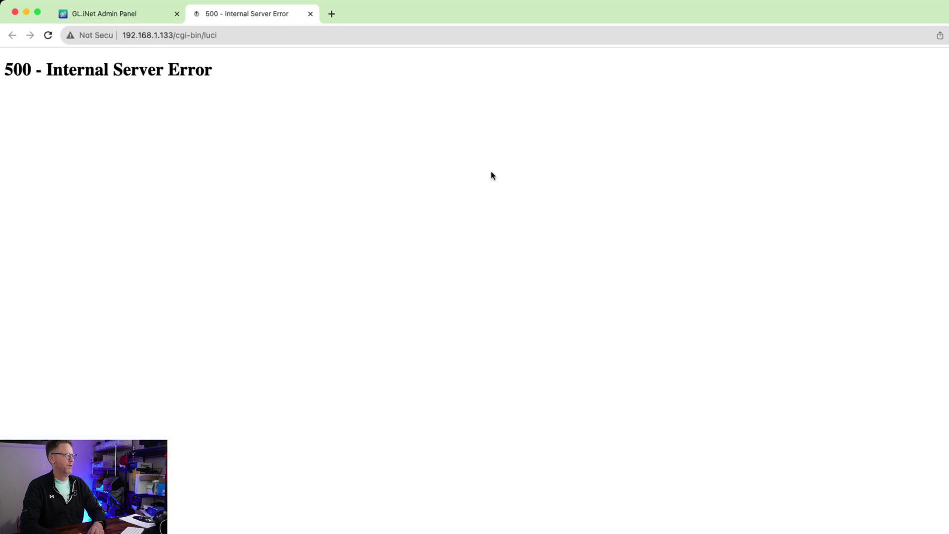
key("super+r")
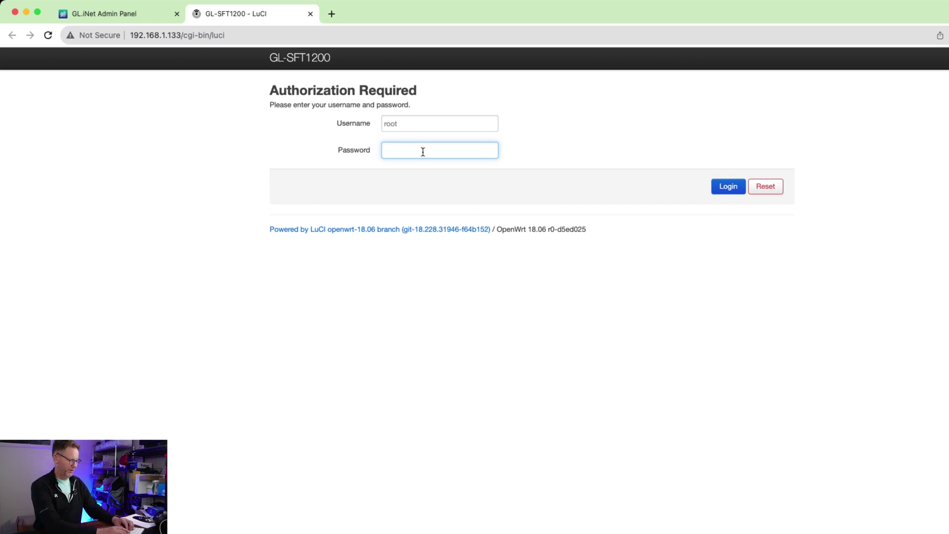
key("Return")
scroll(408, 232, "down", 5)
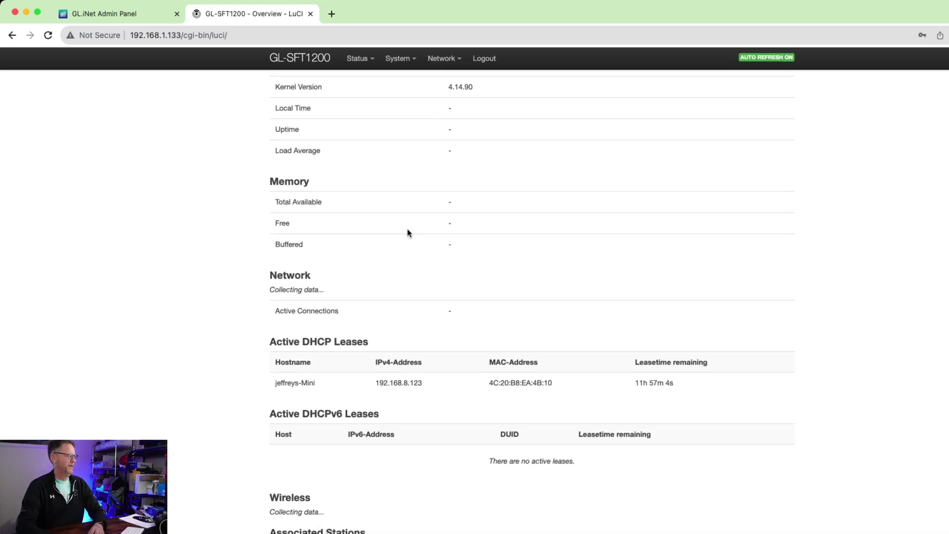
scroll(382, 109, "up", 5)
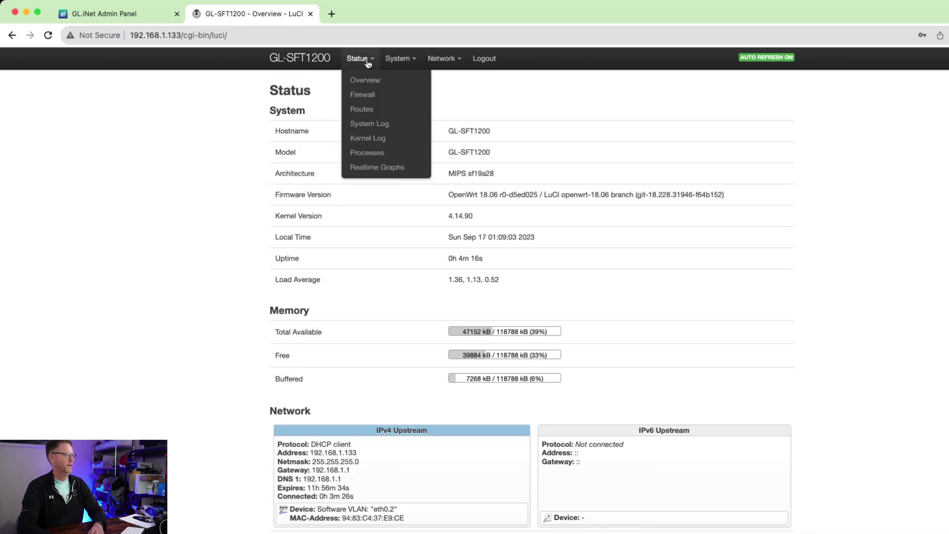
Step: Go to System > Software to list packages including AdGuardHome
mouse_move(383, 70)
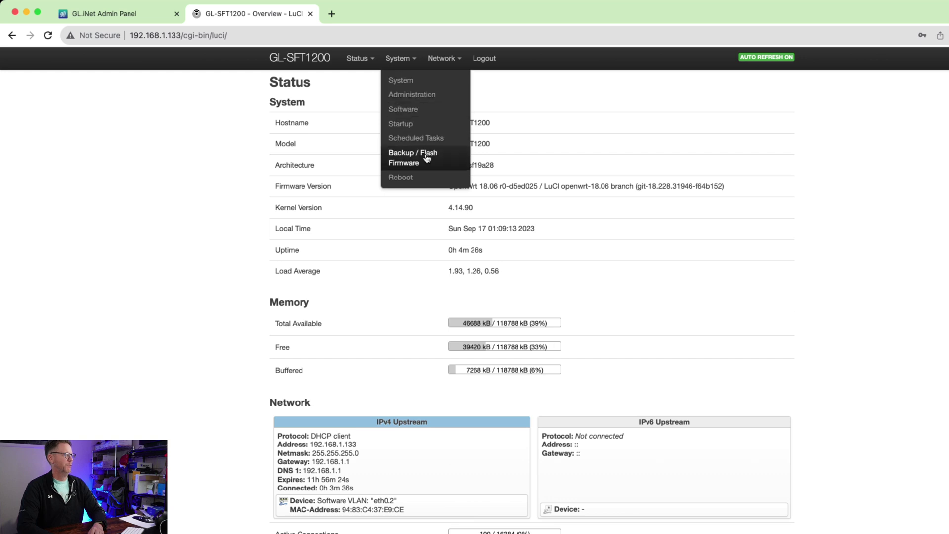
mouse_move(457, 62)
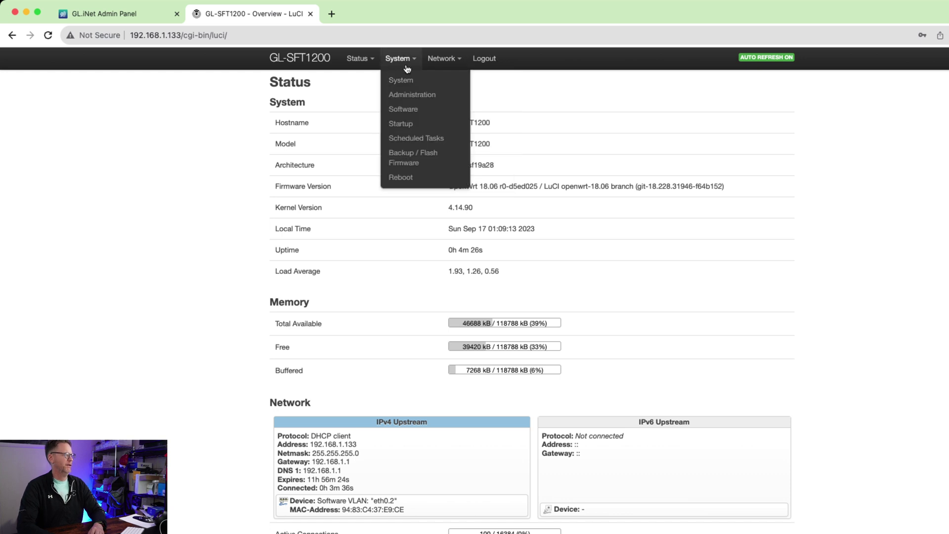
left_click(413, 110)
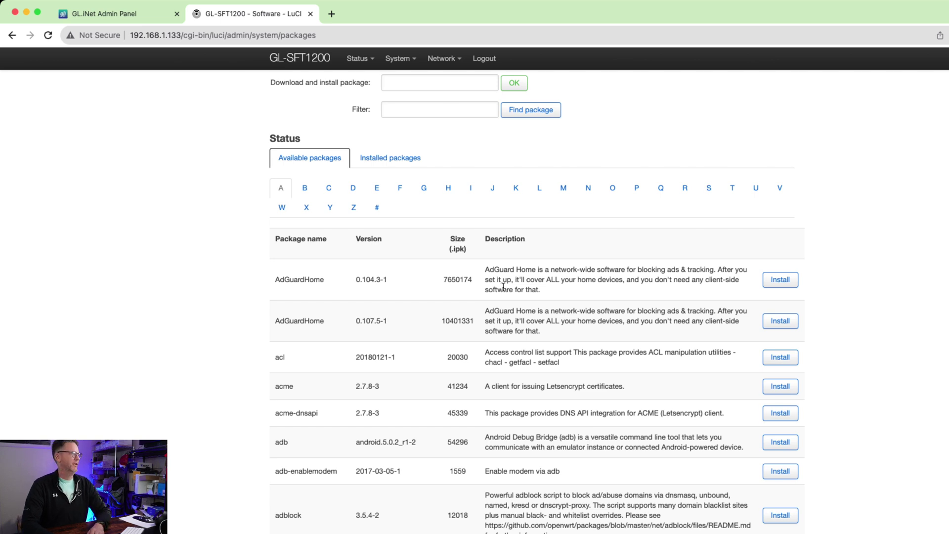
Step: Go to Applications > Plug-ins > AdGuardHome and toggle Enable AdGuardHome twice; it stays disabled
left_click(133, 19)
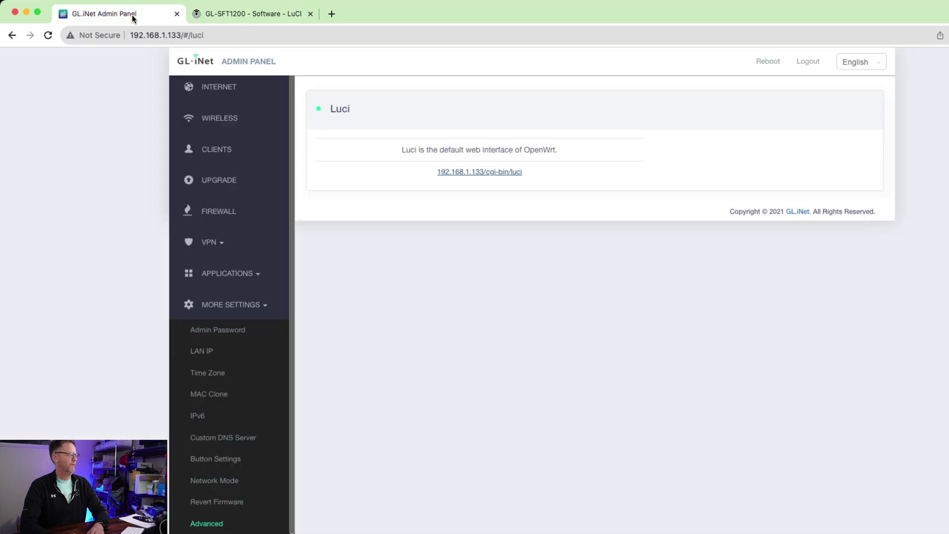
left_click(242, 280)
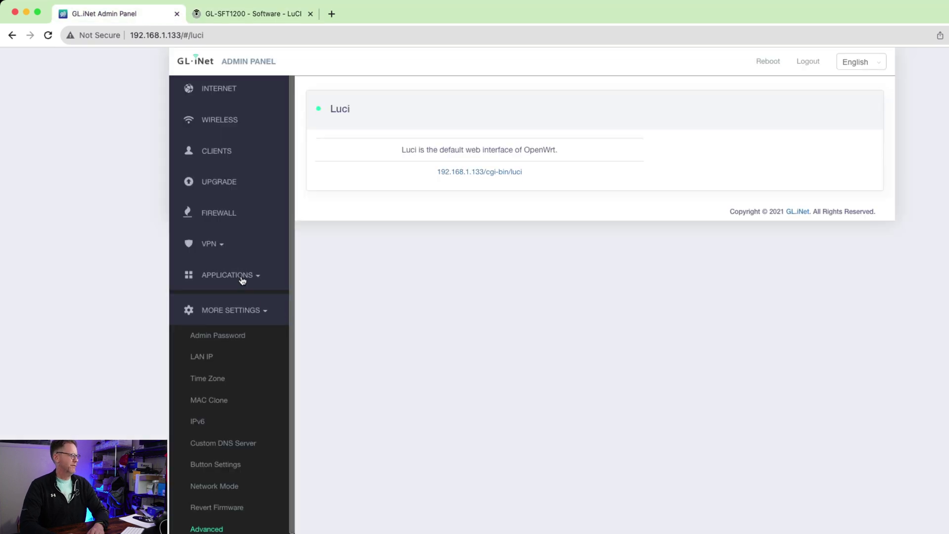
left_click(226, 310)
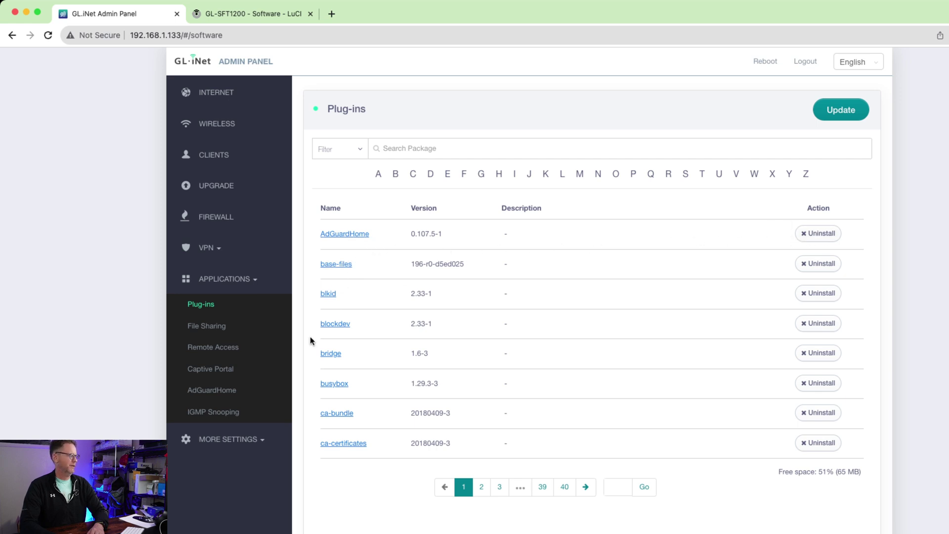
left_click(226, 392)
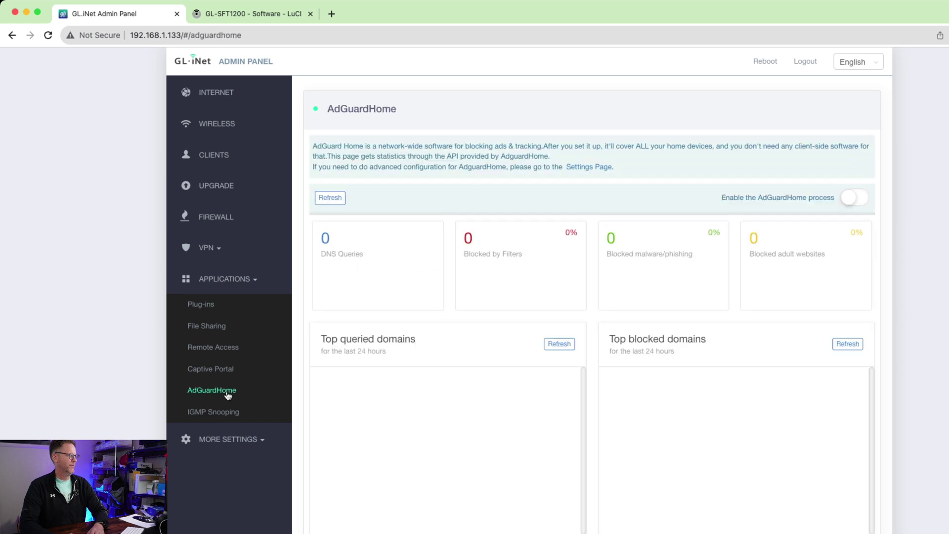
left_click(860, 196)
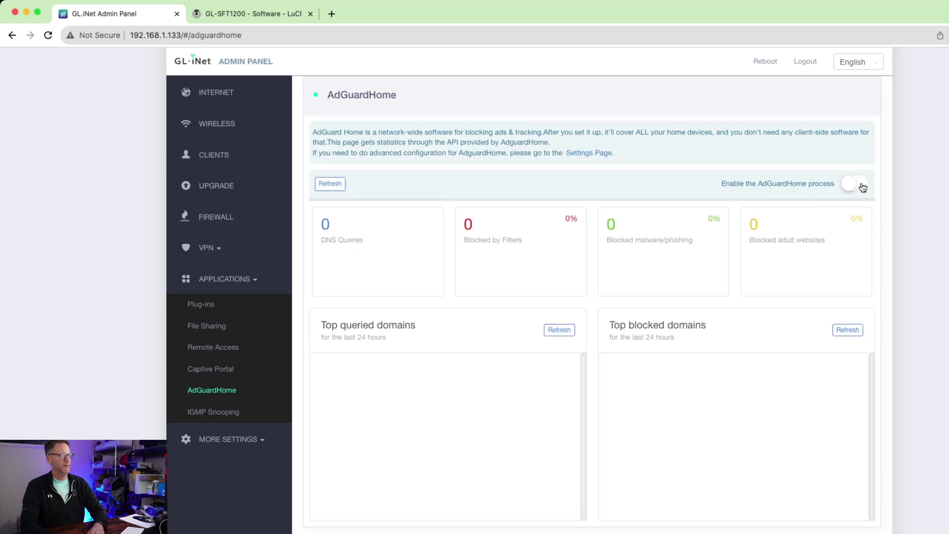
left_click(860, 186)
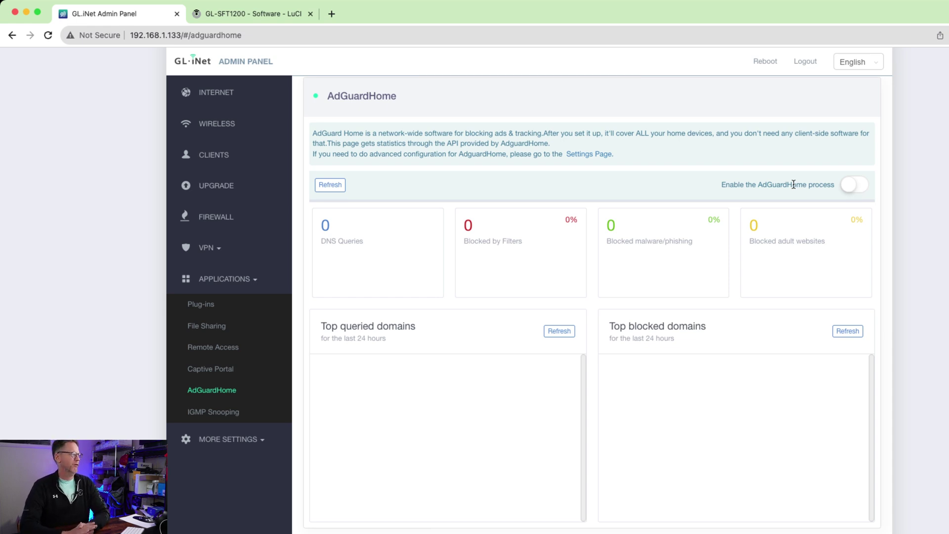
Step: Load yahoo.com in a new tab, scroll its feed, then switch back to LuCI Software
left_click(331, 14)
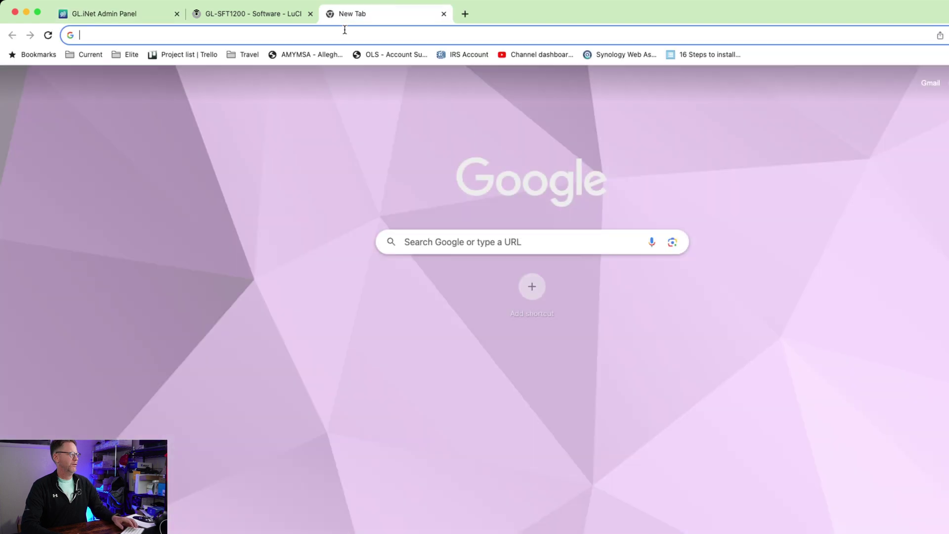
type("yahoo.com")
key("Return")
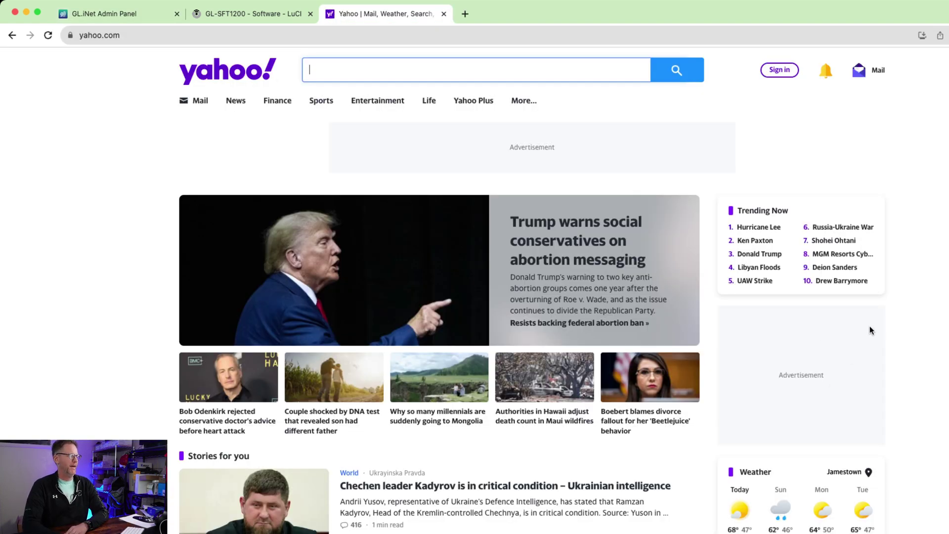
scroll(730, 249, "down", 8)
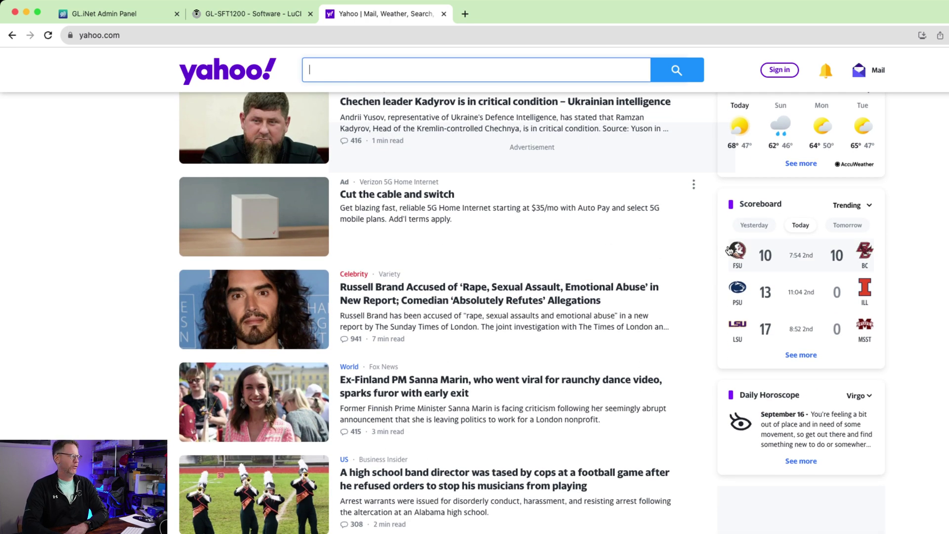
scroll(729, 250, "down", 2)
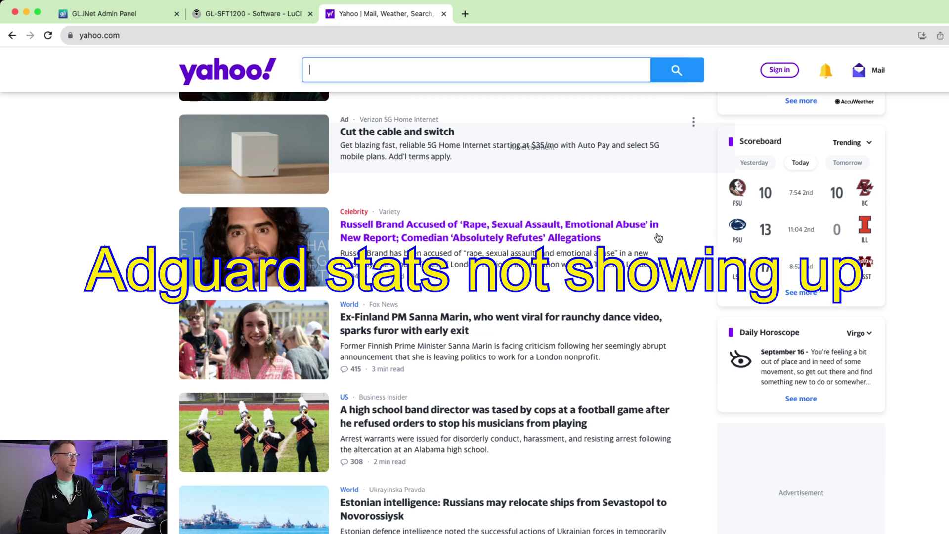
left_click(247, 13)
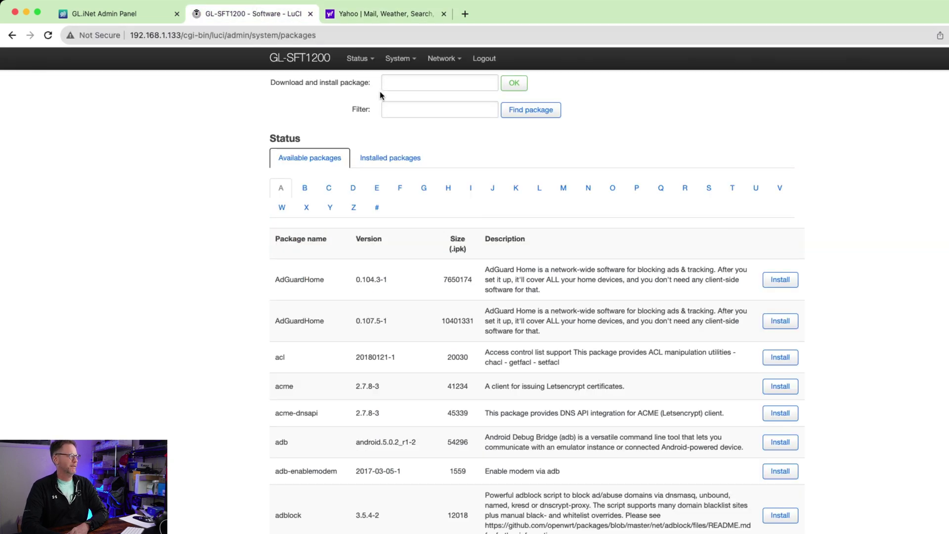
Step: Switch to the Admin Panel tab showing AdGuardHome still disabled with zero counters
left_click(134, 18)
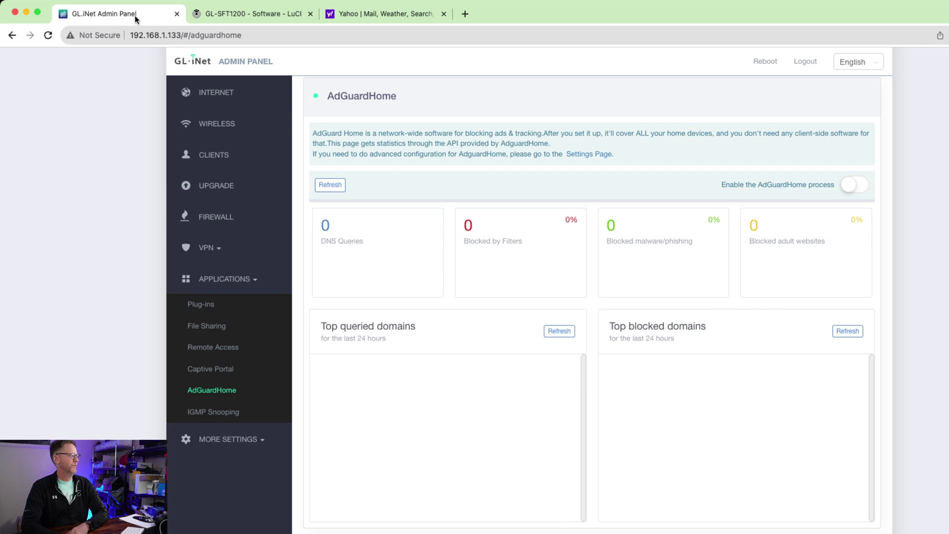